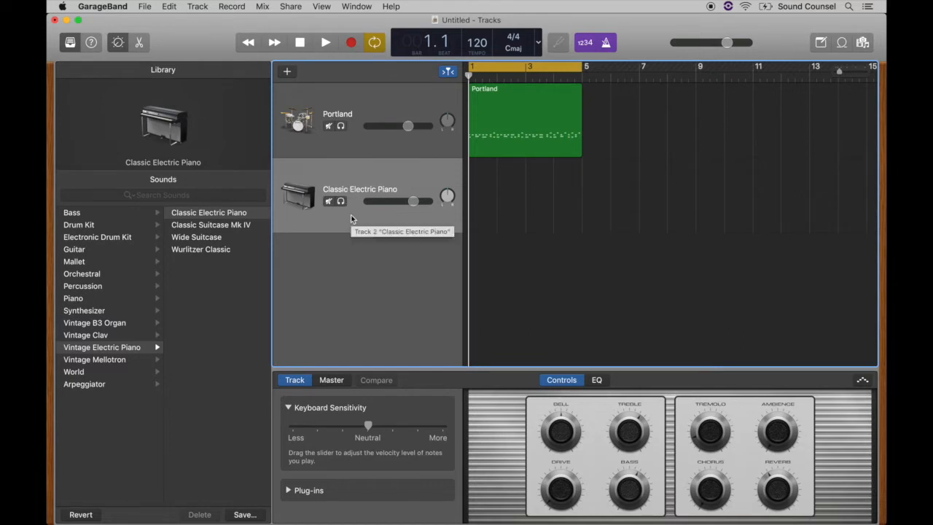
Delete the existing Classic Electric Piano track and add a new software instrument track below the Portland drums.
key("super+BackSpace")
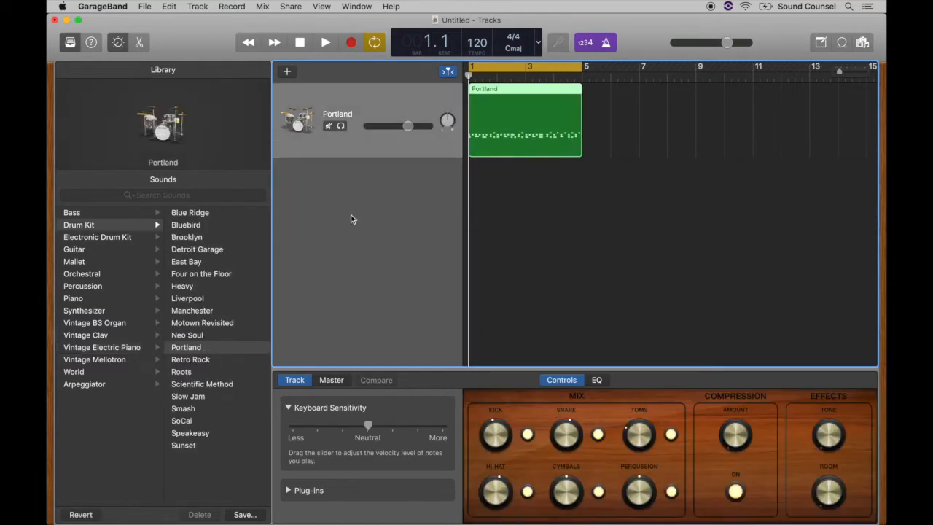
left_click(197, 7)
left_click(207, 20)
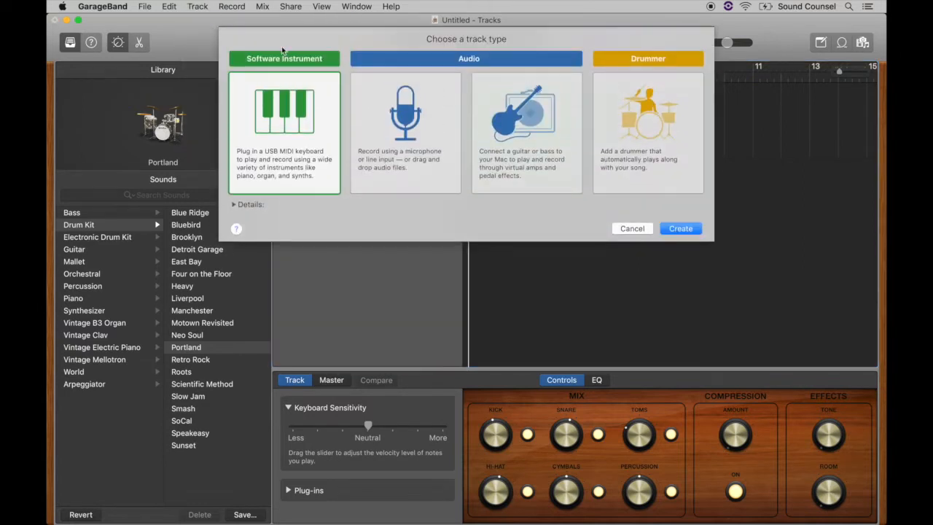
double_click(296, 172)
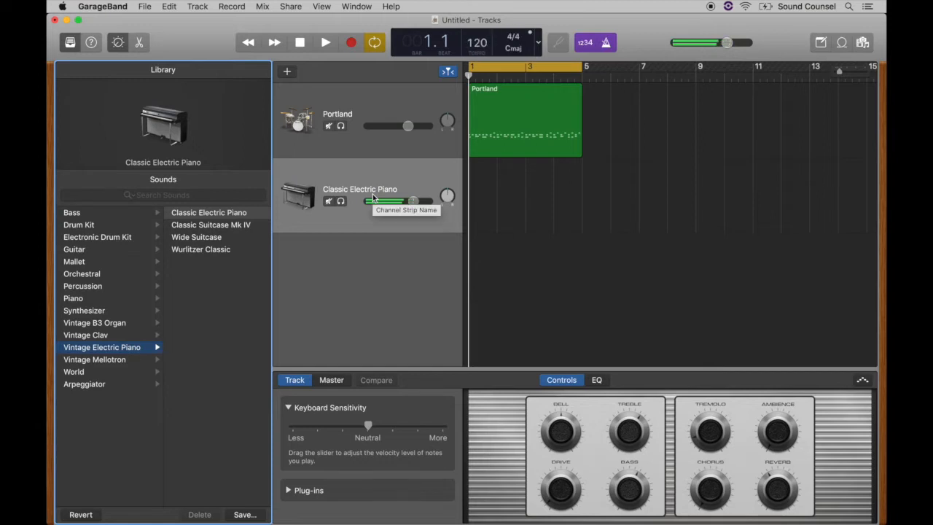
Compare the drum and piano tracks' live sounds, and slightly raise the Reverb on the Classic Electric Piano track.
left_click(344, 143)
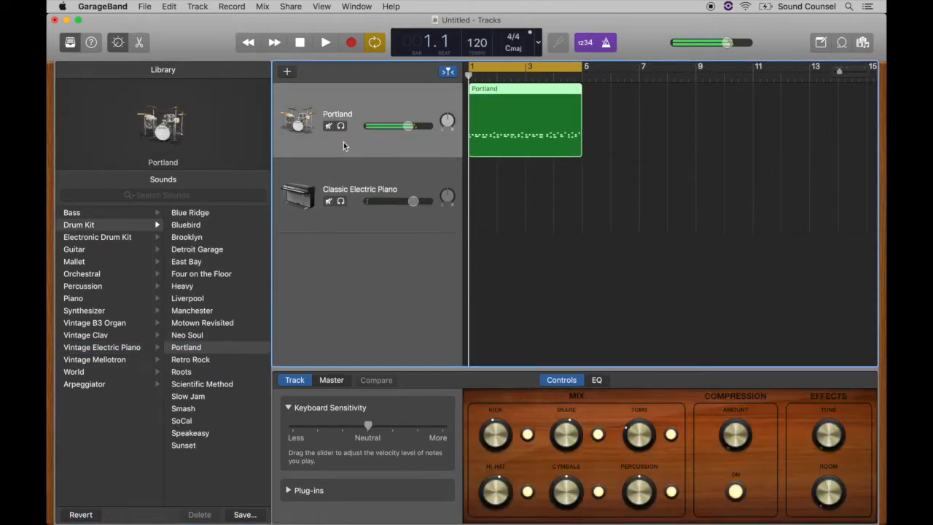
left_click(349, 171)
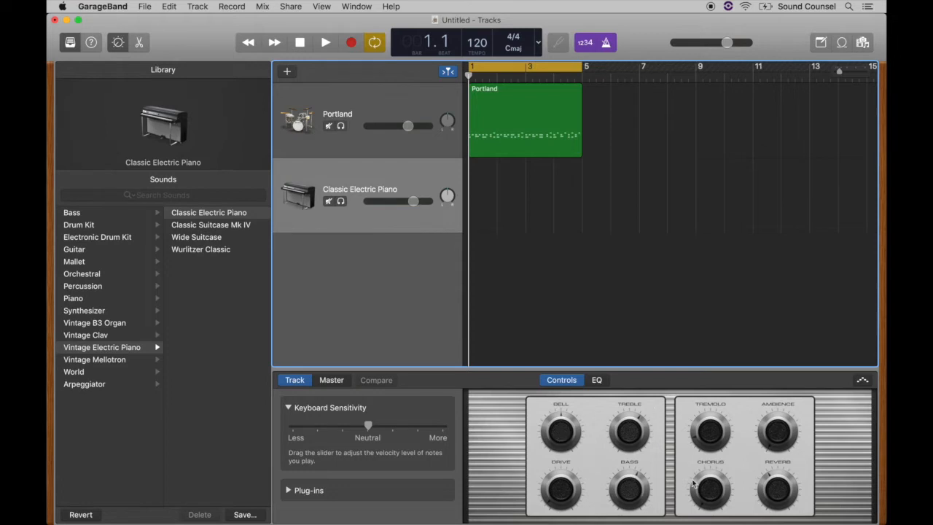
left_click_drag(764, 497, 783, 434)
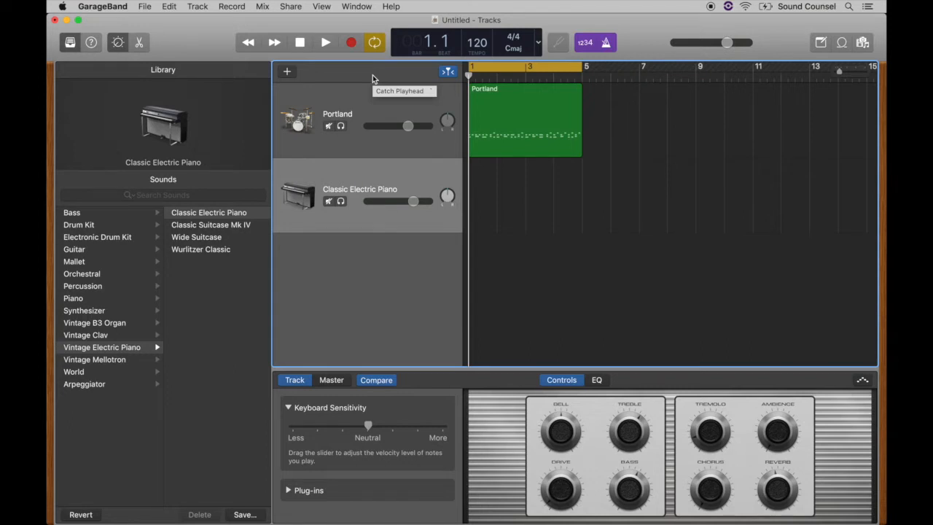
Record a four-bar chord part on the Classic Electric Piano track over the cycled drum loop, and return the playhead to bar 1.
left_click(351, 43)
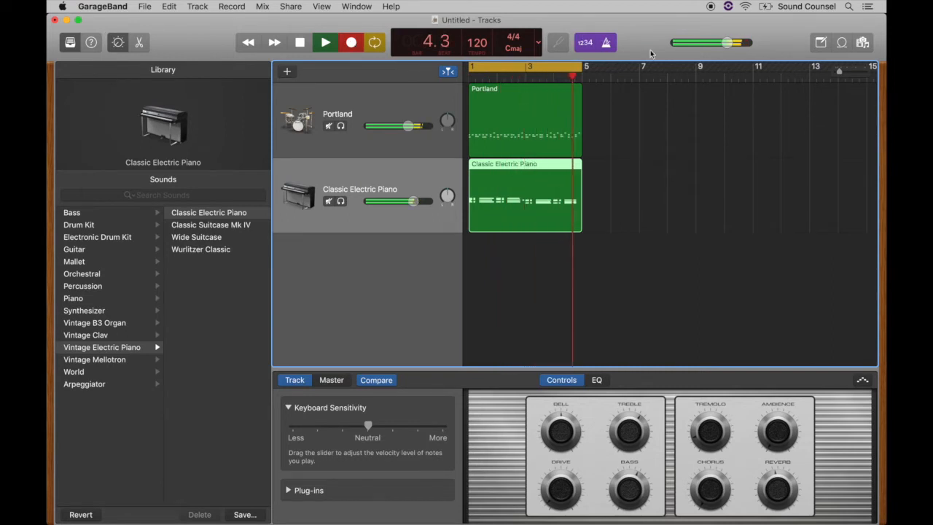
left_click_drag(839, 72, 845, 73)
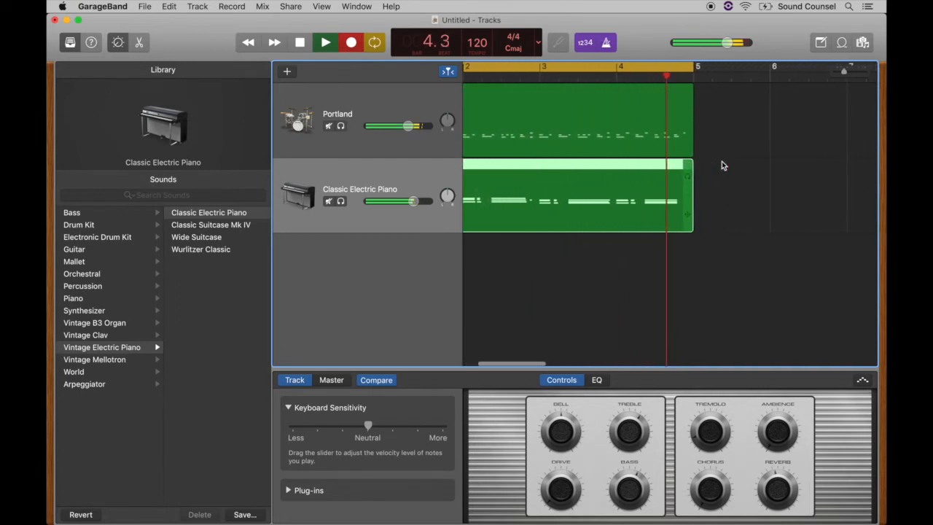
key("space")
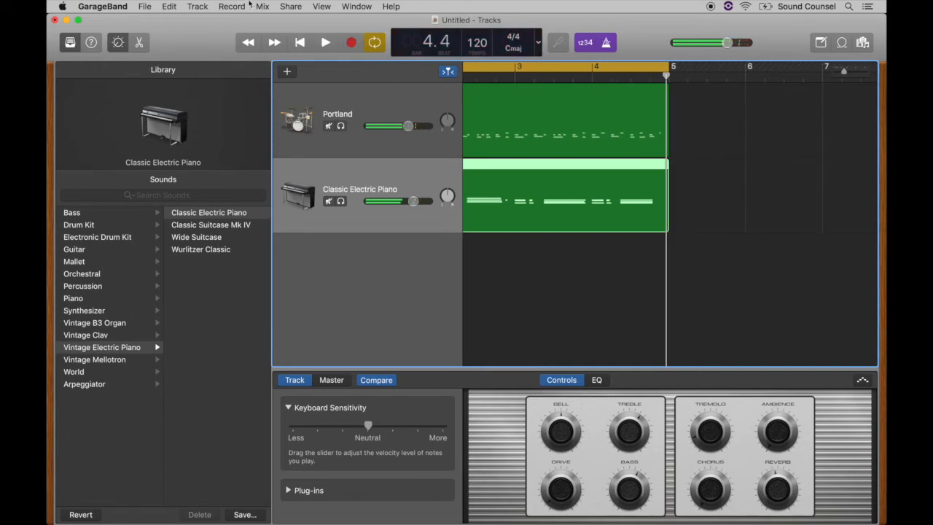
left_click(299, 42)
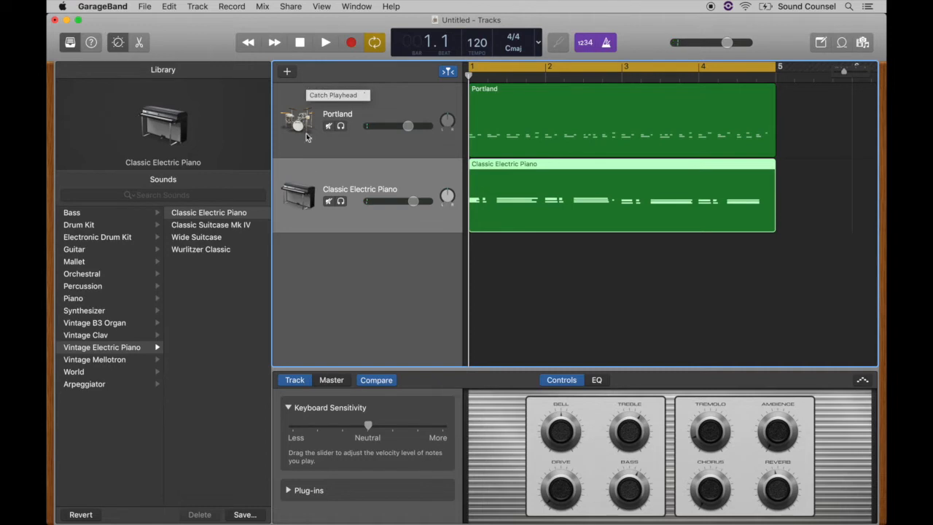
Add a third software instrument track and assign the Fingerstyle Bass sound to it.
double_click(342, 275)
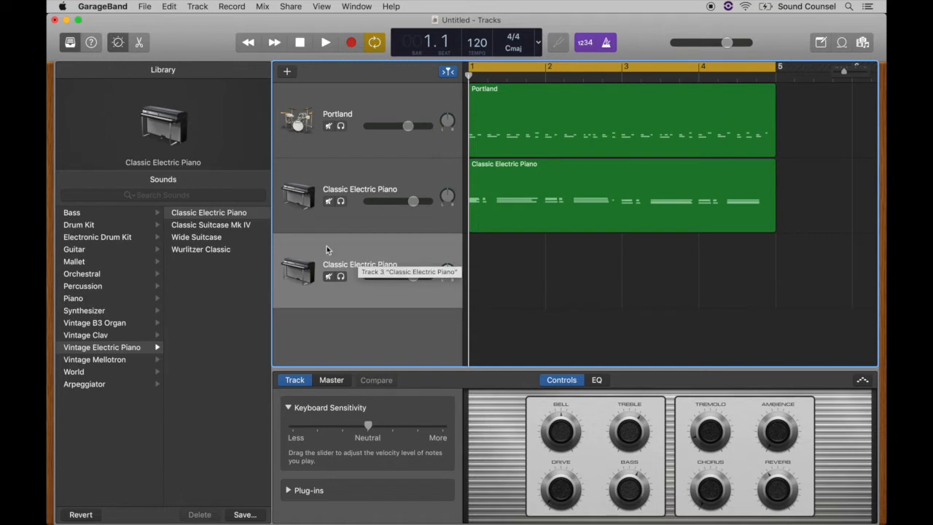
left_click(71, 214)
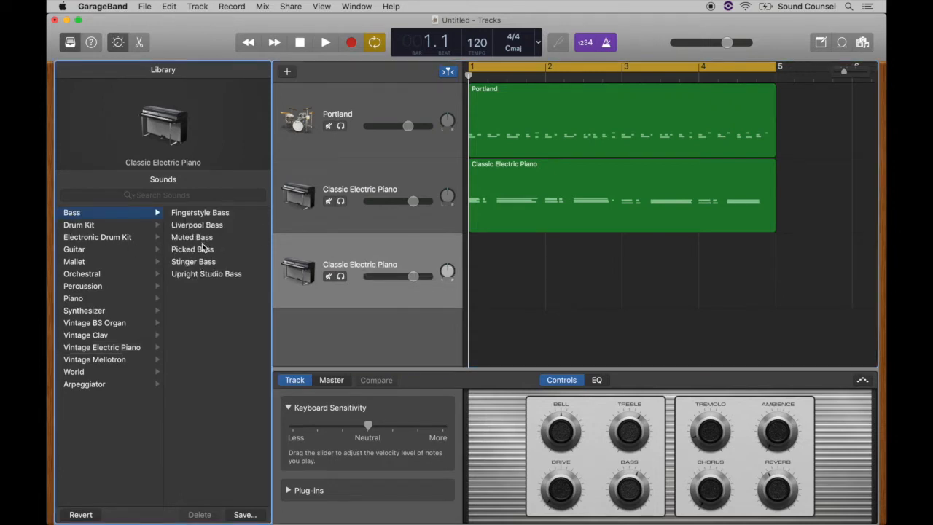
left_click(185, 214)
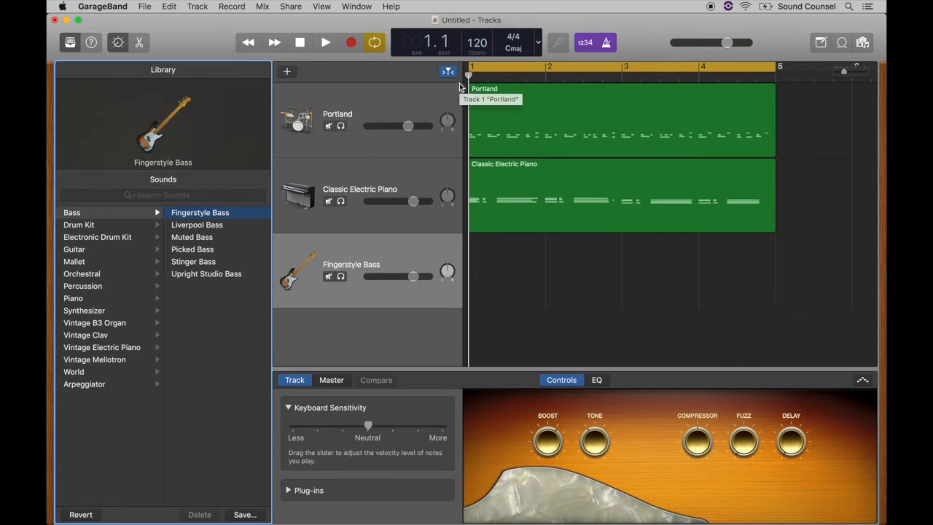
Record a four-bar bass line on the Fingerstyle Bass track and play back all three tracks from bar 1.
left_click(353, 43)
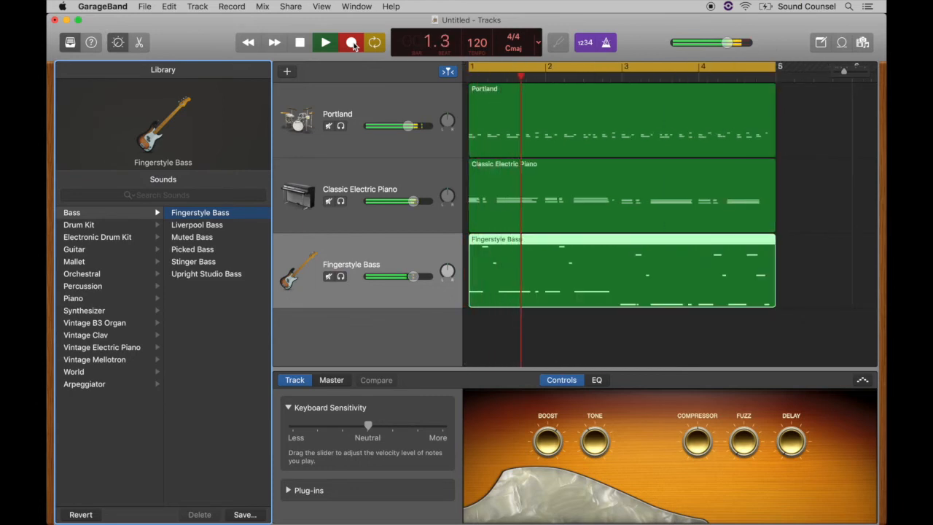
left_click(352, 43)
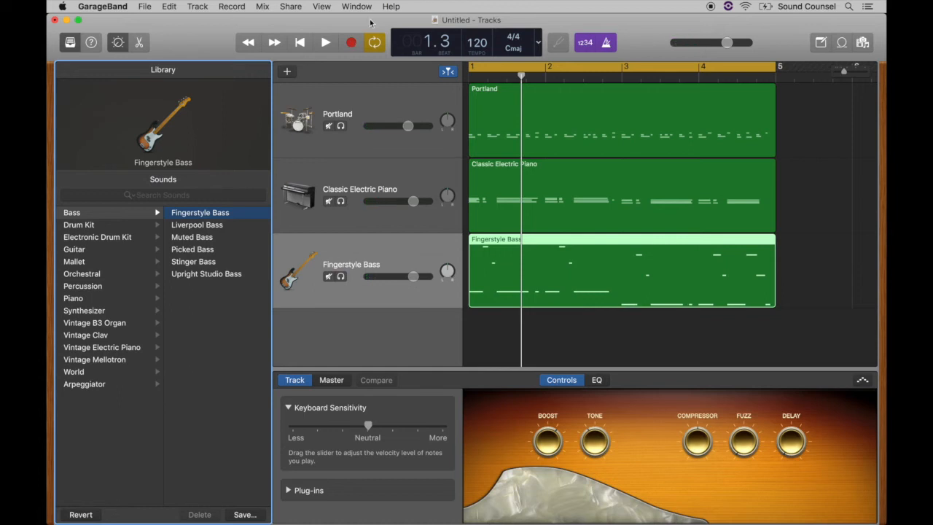
left_click(297, 46)
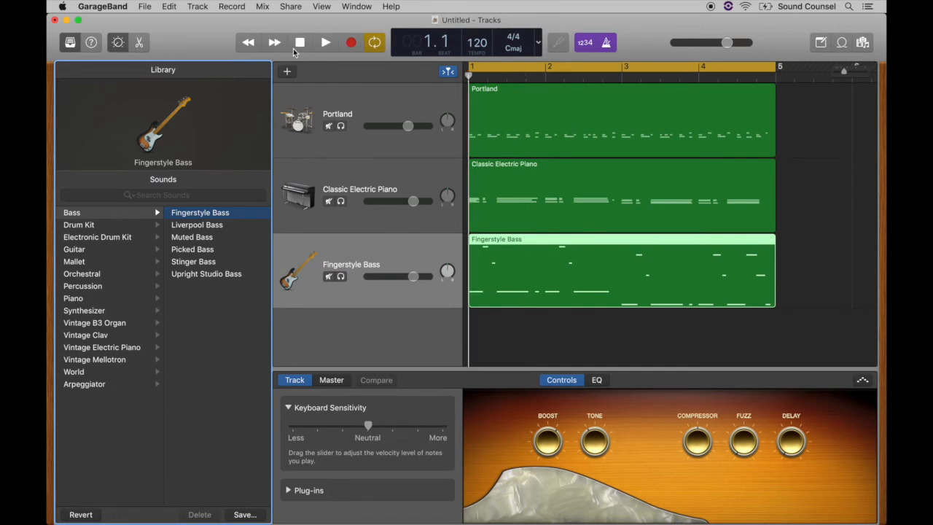
key("space")
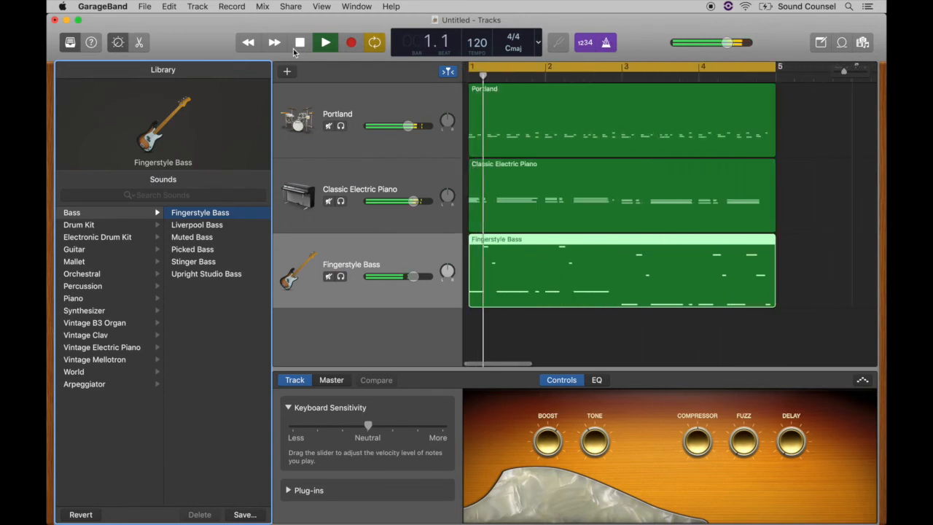
left_click(295, 49)
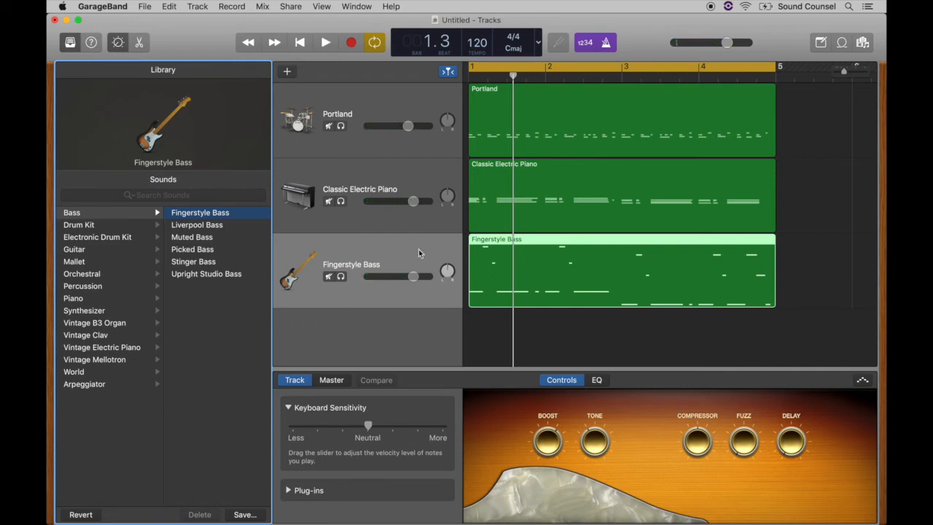
Open the Classic Electric Piano region in the Piano Roll and delete the stray short E3 note just before bar 3.
left_click(542, 175)
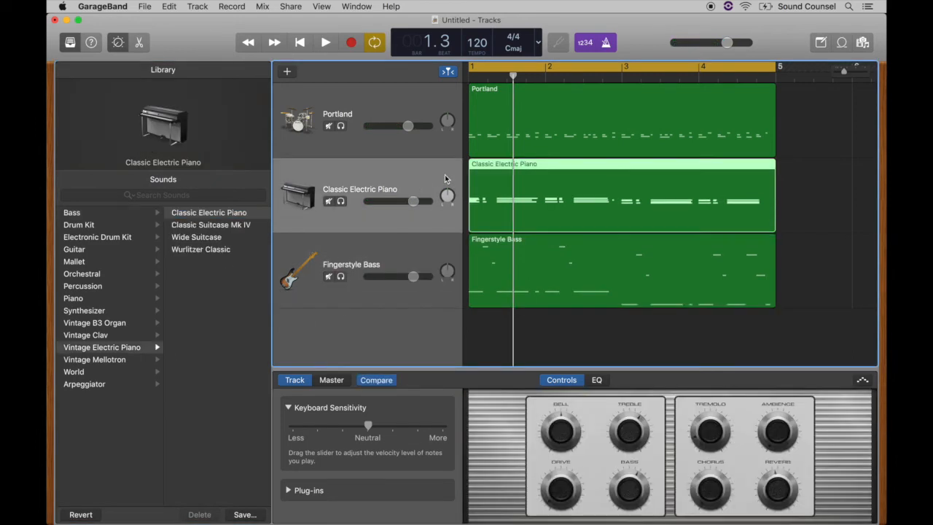
double_click(558, 170)
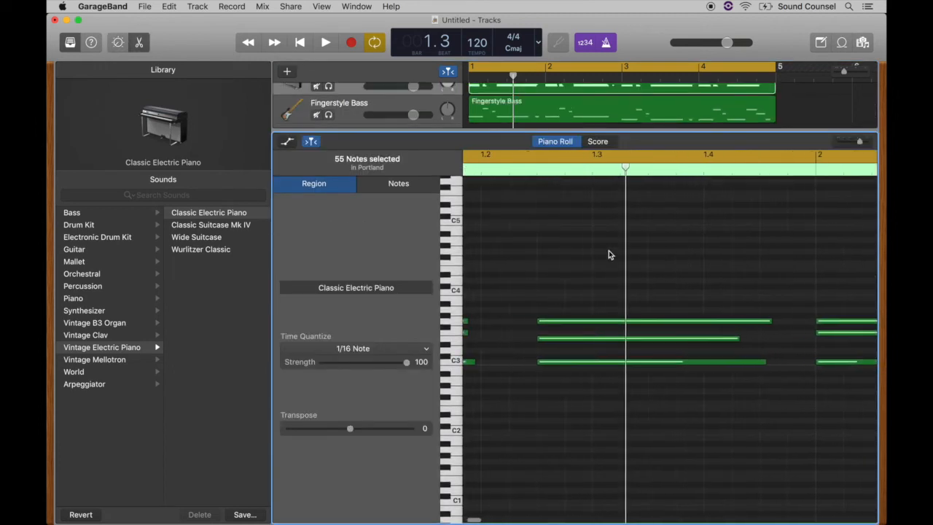
scroll(610, 255, "down", 1)
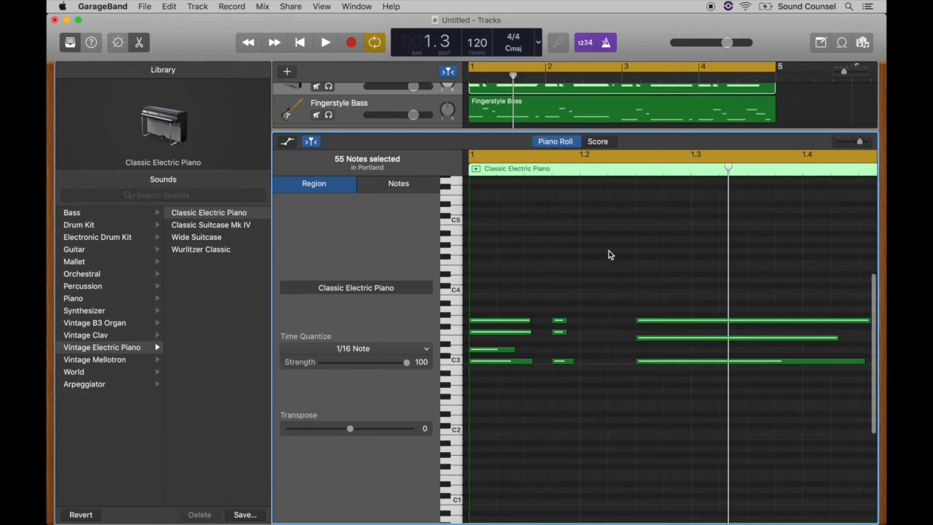
scroll(609, 255, "right", 10)
scroll(609, 253, "right", 6)
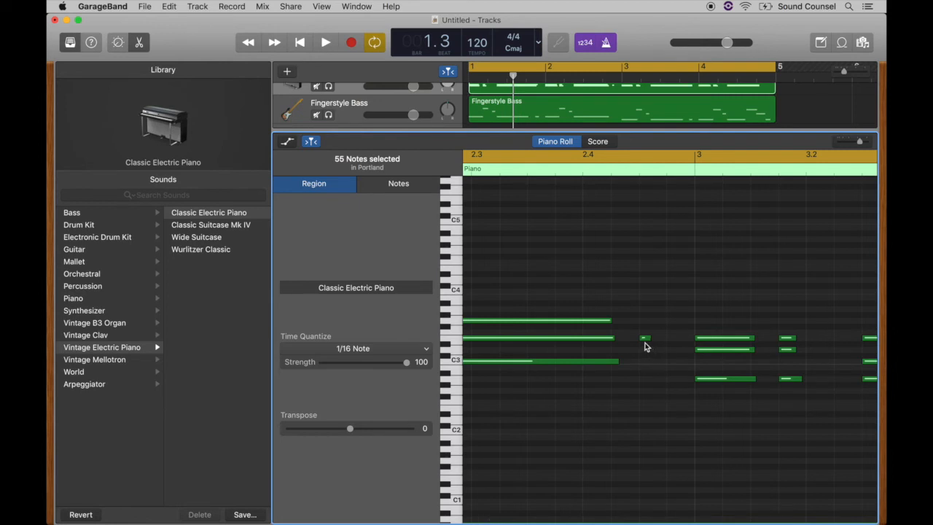
left_click(645, 338)
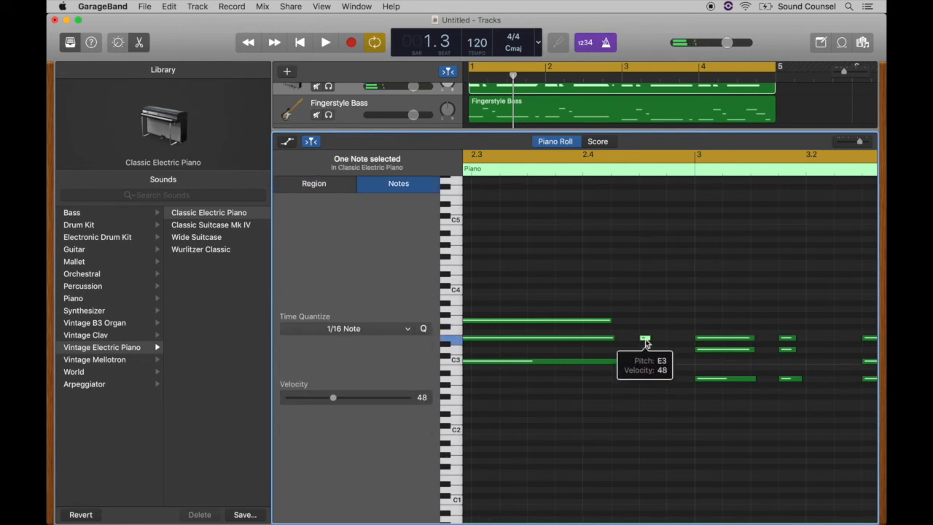
key("Delete")
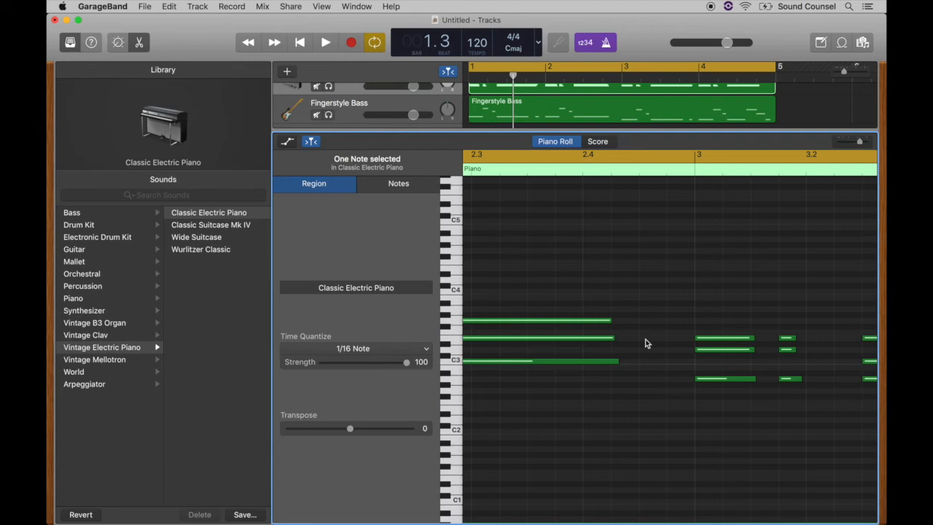
Try shifting the short three-note chord in bar 1 to beat 1.2, listen to it, and move it back to its original position.
scroll(646, 339, "left", 10)
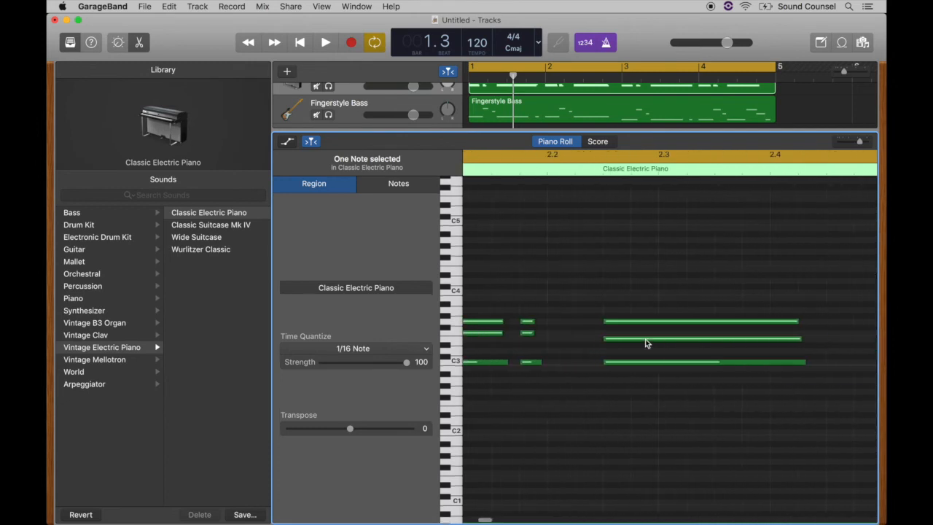
scroll(645, 339, "left", 4)
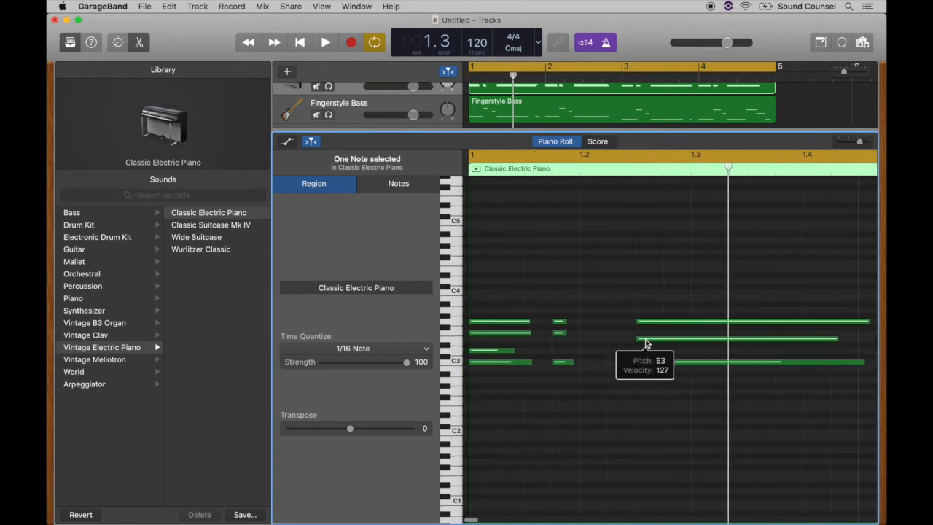
left_click_drag(557, 323, 596, 364)
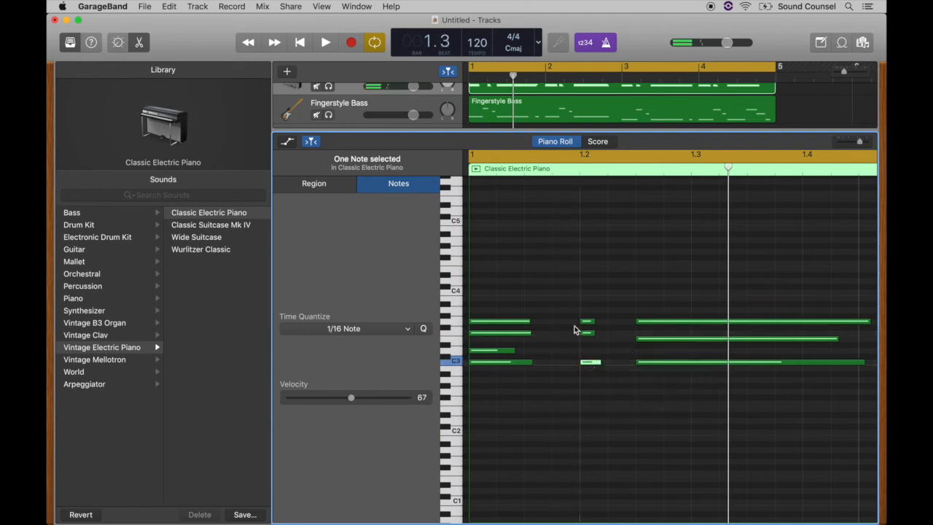
left_click(299, 43)
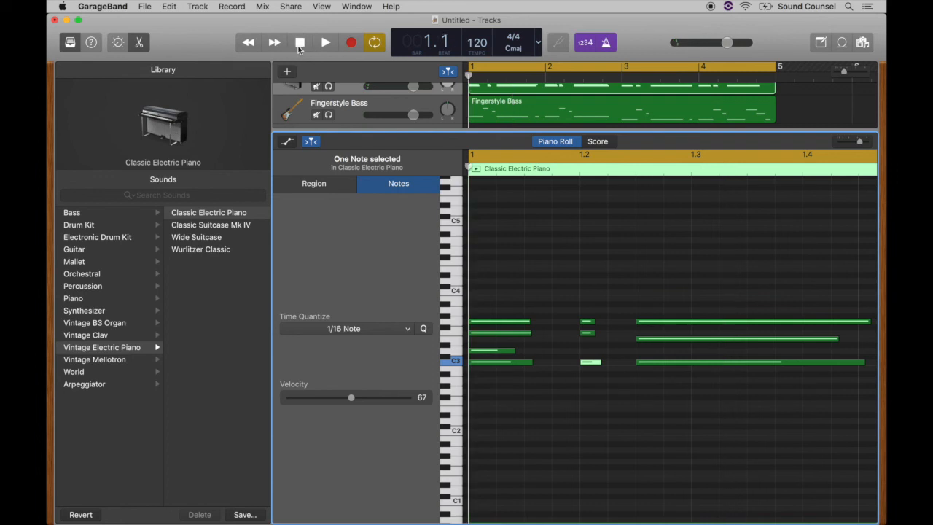
left_click(326, 43)
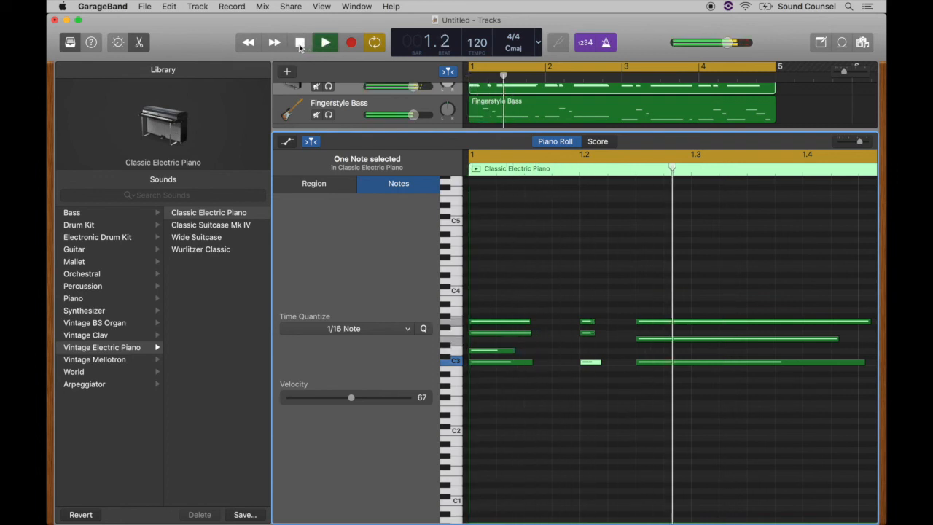
left_click(300, 43)
left_click(300, 43)
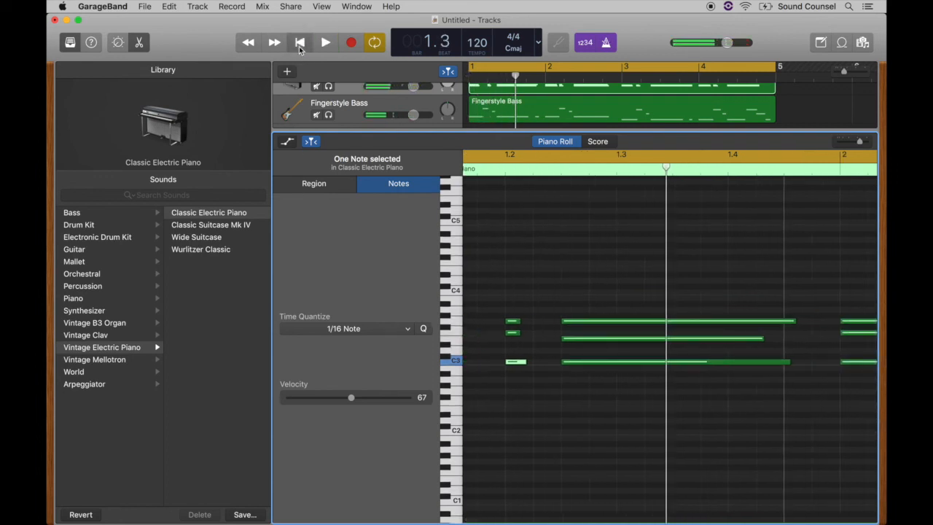
left_click_drag(574, 309, 590, 382)
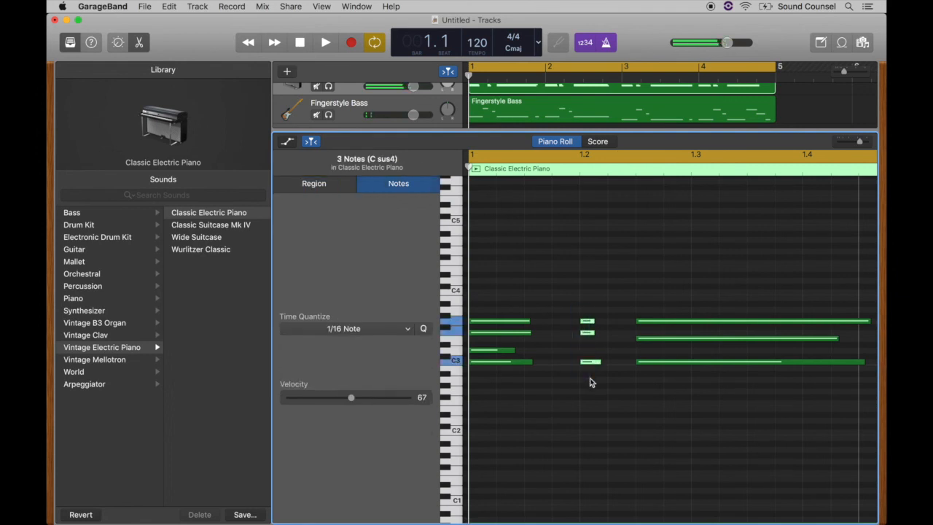
left_click_drag(589, 328, 560, 334)
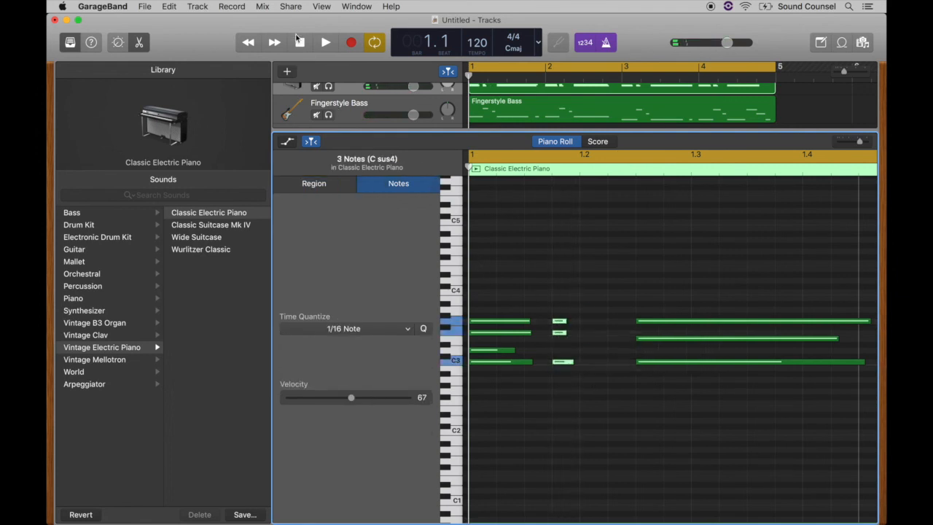
Play back the loop from bar 1 and shrink the Piano Roll editor to show all three tracks above it.
left_click(248, 45)
left_click(326, 44)
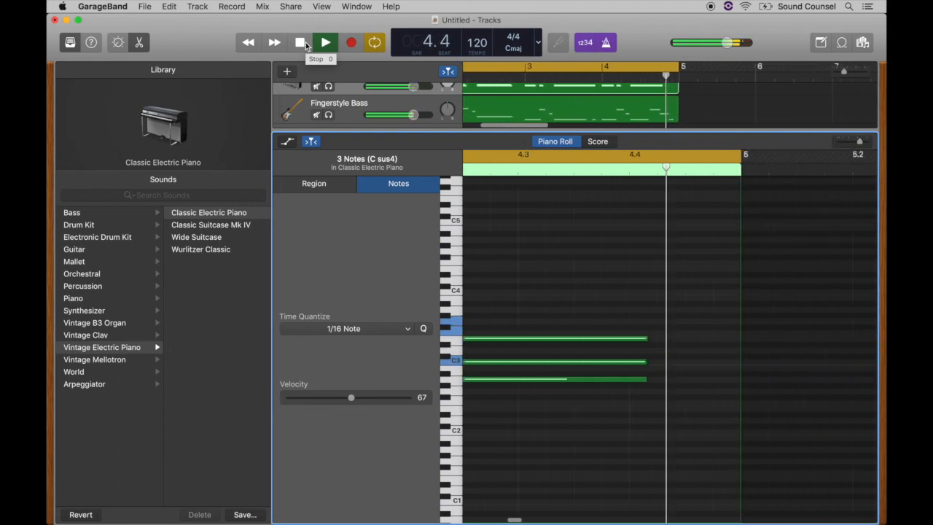
left_click(306, 45)
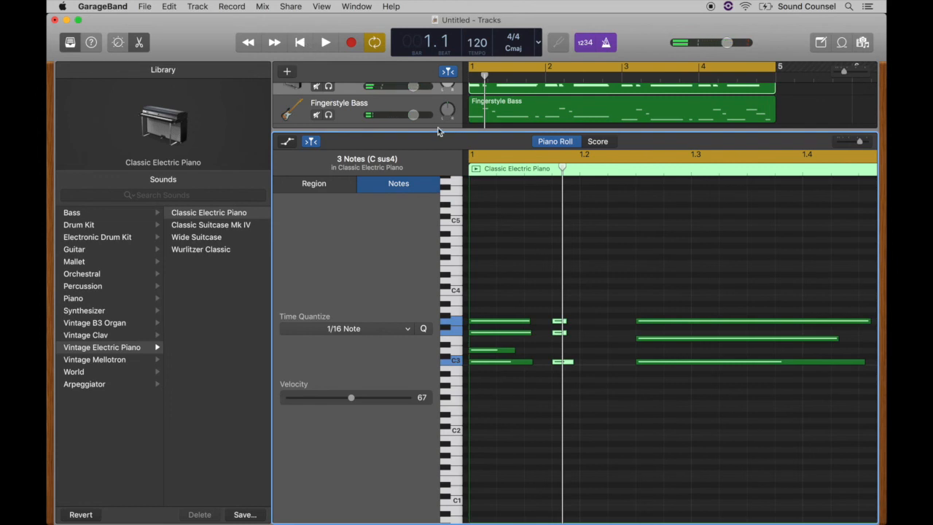
left_click_drag(441, 130, 423, 348)
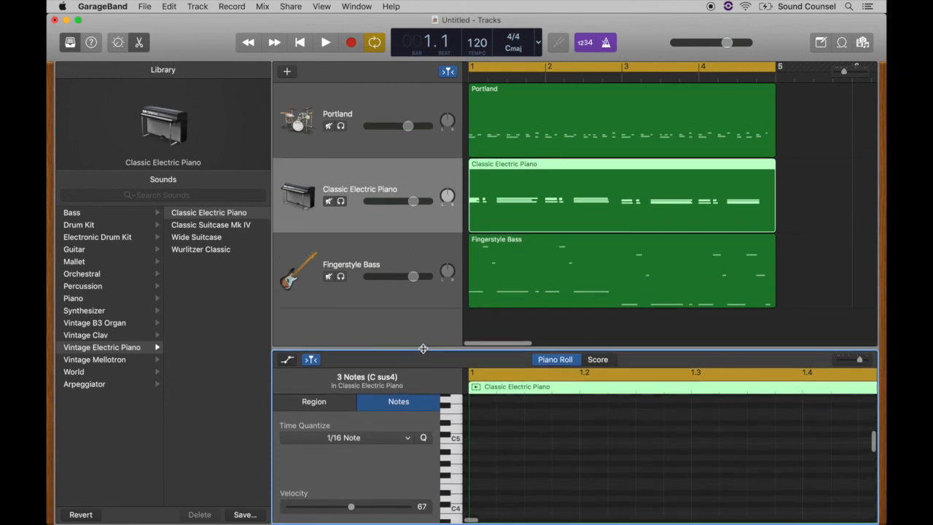